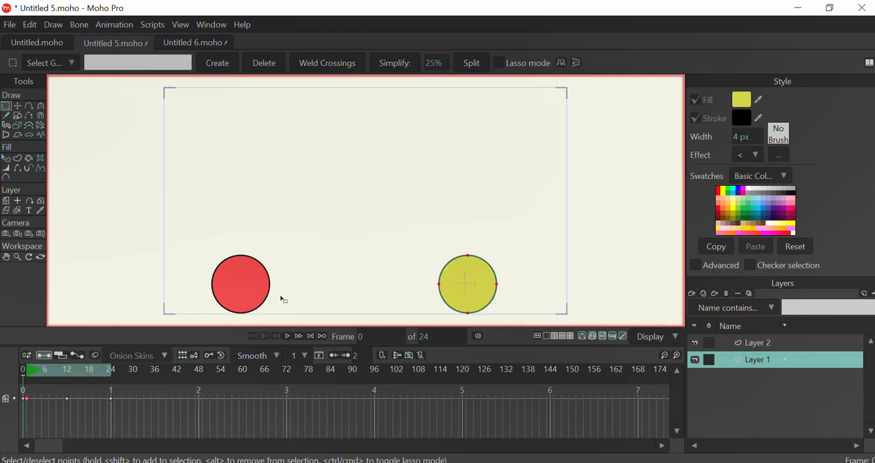
# Play the finished two-ball bounce animation in Untitled 5.moho and rewind it to frame 0
pyautogui.click(290, 339)
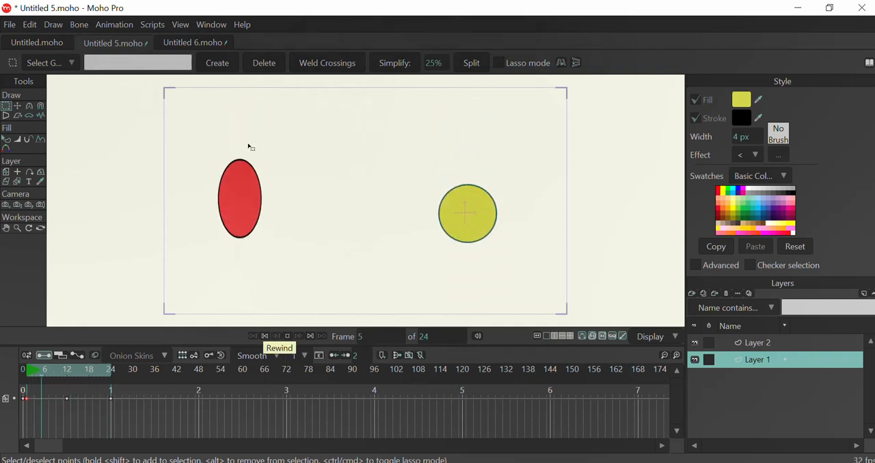
pyautogui.click(267, 339)
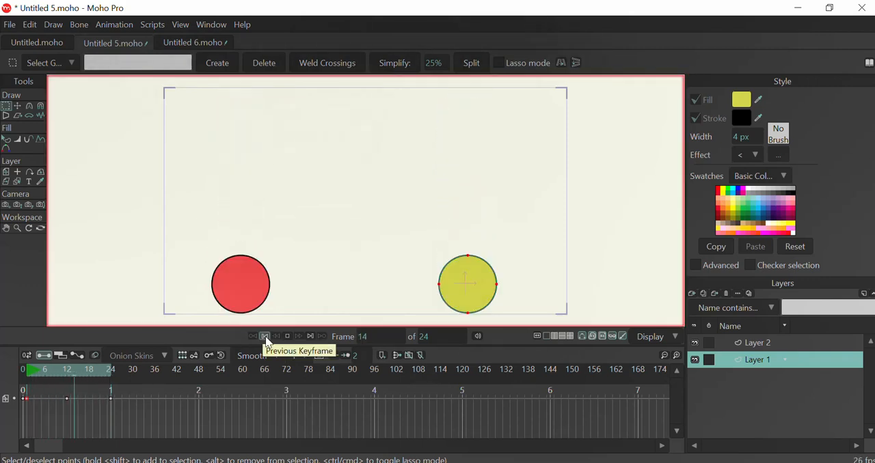
# Switch to Untitled 6.moho, select both Layer 1 and Layer 2, and set a position keyframe for them at frame 1
pyautogui.click(211, 46)
pyautogui.press('0')
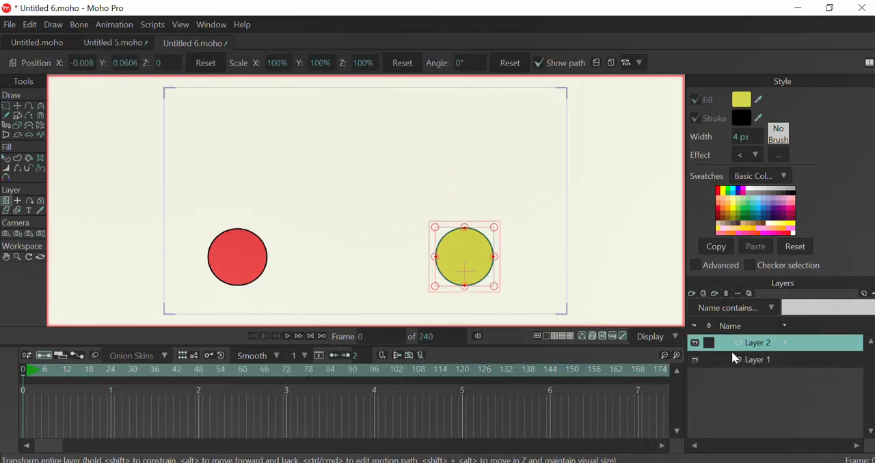
pyautogui.click(756, 363)
pyautogui.click(759, 347)
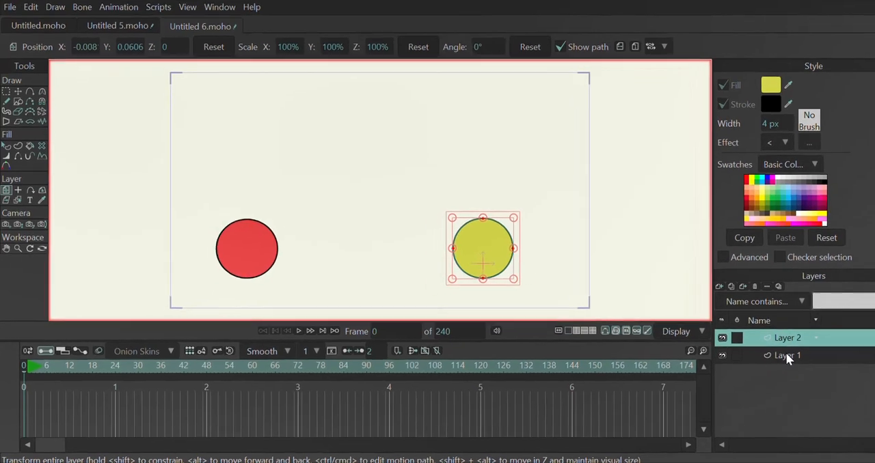
pyautogui.click(758, 361)
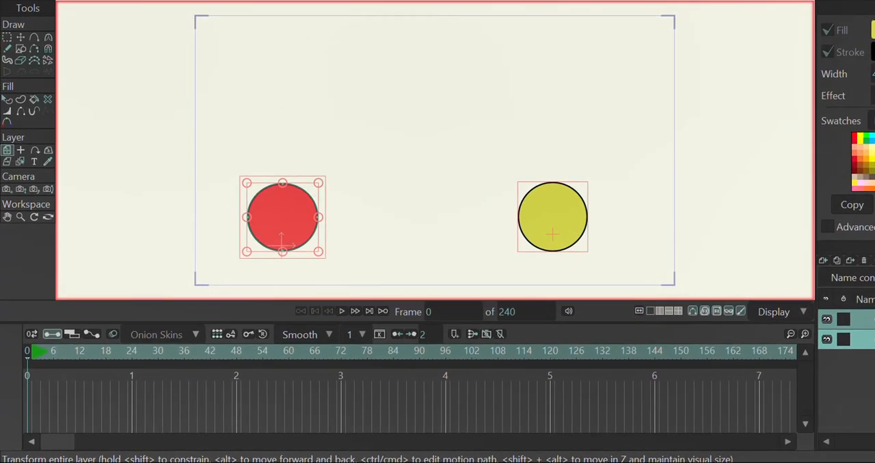
pyautogui.press('Right')
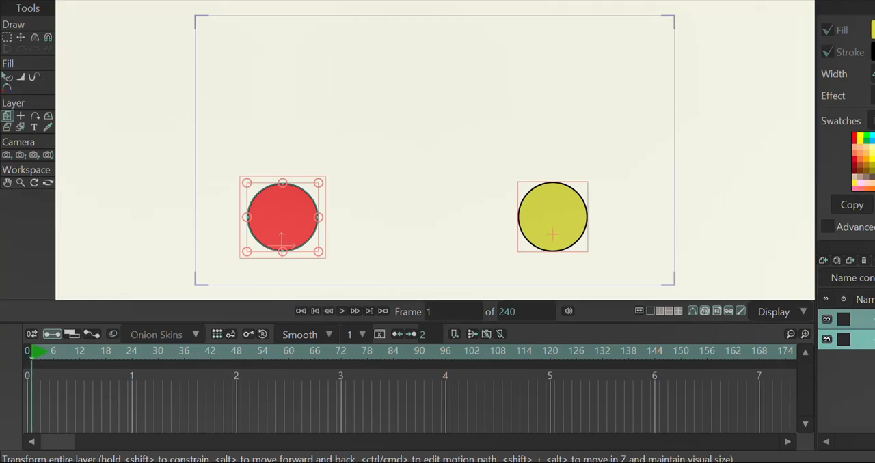
pyautogui.click(438, 213)
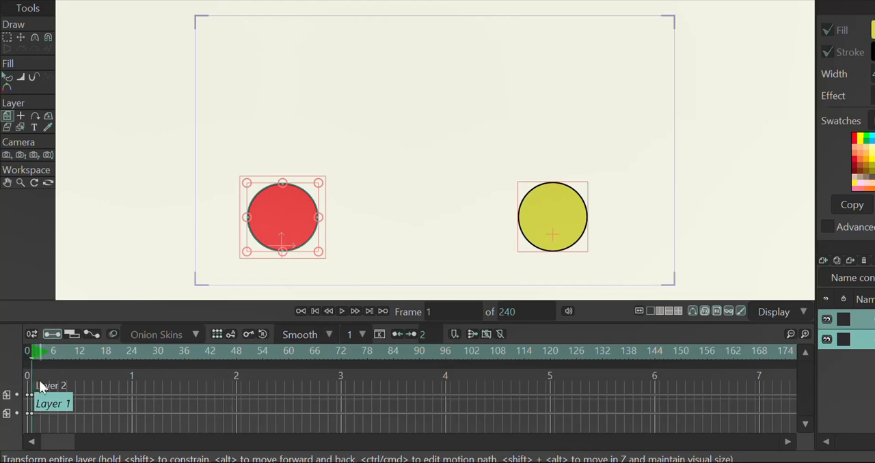
# Raise both balls to the upper part of the frame at frame 12, about Y 1.29, and reset their position at frame 24
pyautogui.click(81, 361)
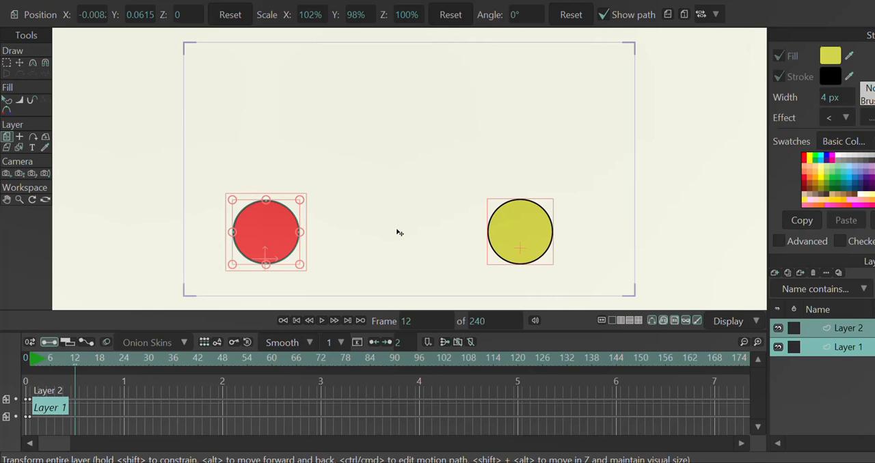
pyautogui.moveTo(399, 233); pyautogui.dragTo(390, 76)
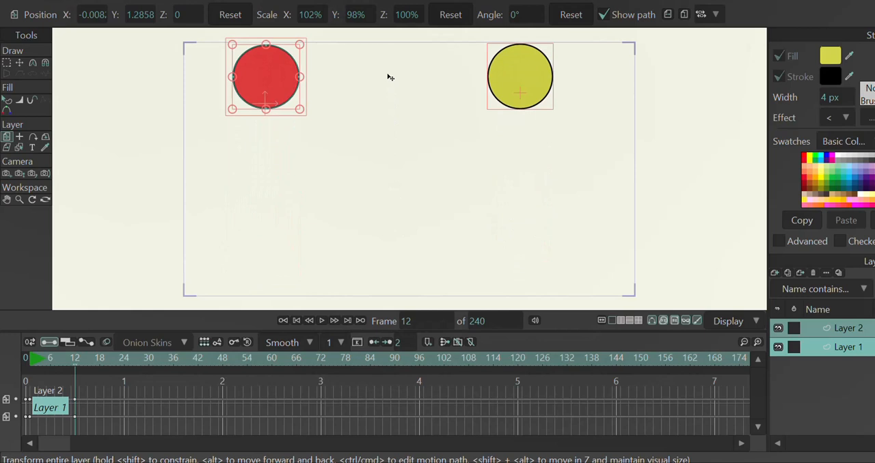
pyautogui.click(124, 360)
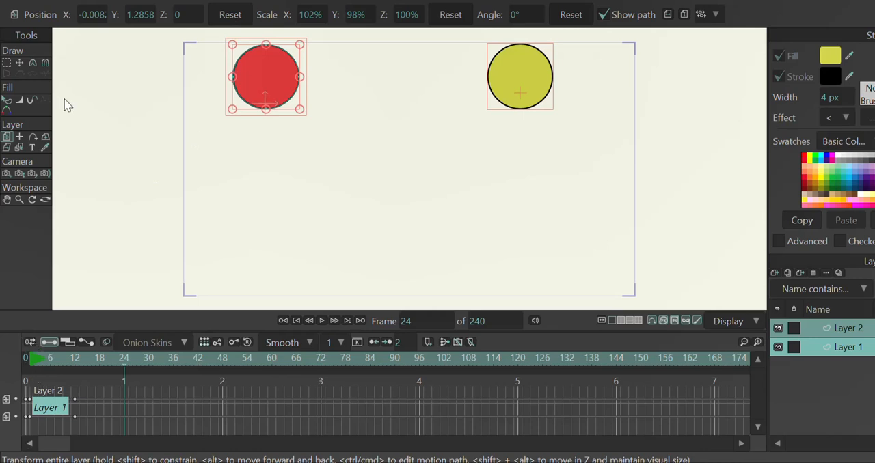
pyautogui.click(234, 16)
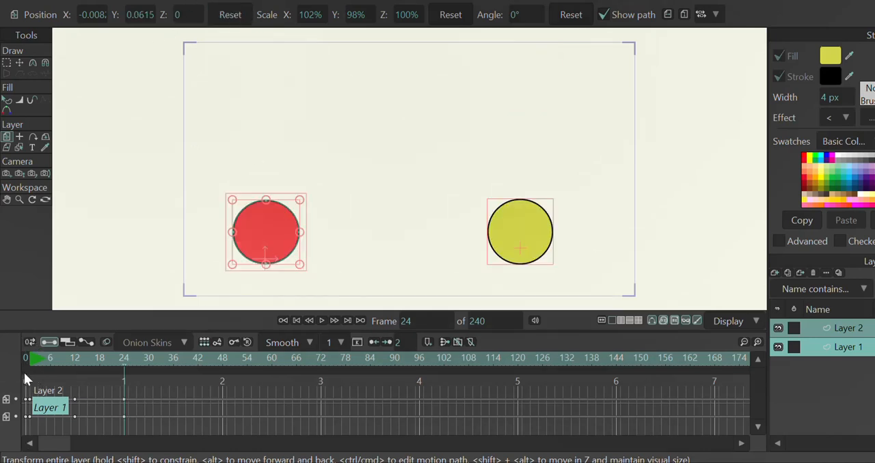
# Set the animation's end to frame 24 and play the bounce from the start
pyautogui.click(295, 318)
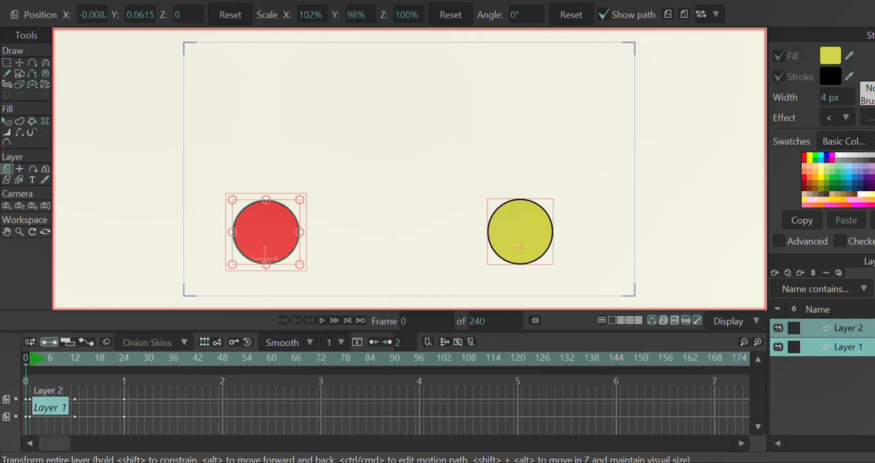
pyautogui.keyDown('alt'); pyautogui.rightClick(124, 357); pyautogui.keyUp('alt')
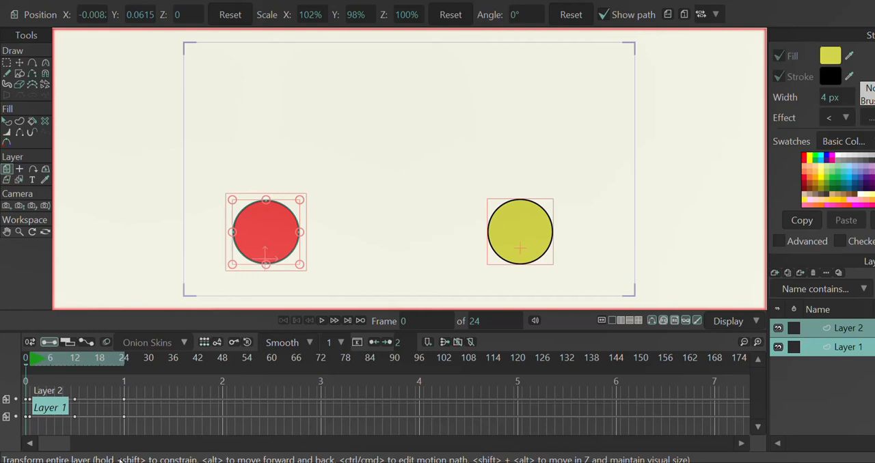
pyautogui.click(321, 321)
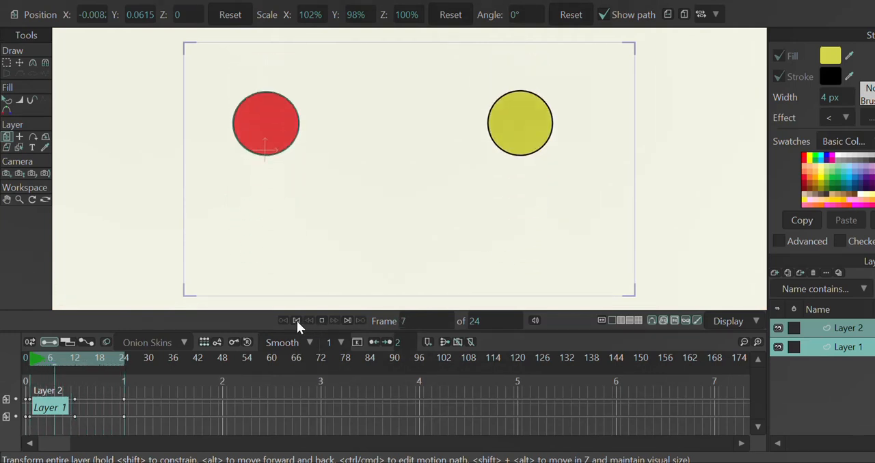
pyautogui.click(296, 320)
# Select only Layer 1 and squash the red ball at frame 1 to about 143.6% X and 69.7% Y scale
pyautogui.click(860, 326)
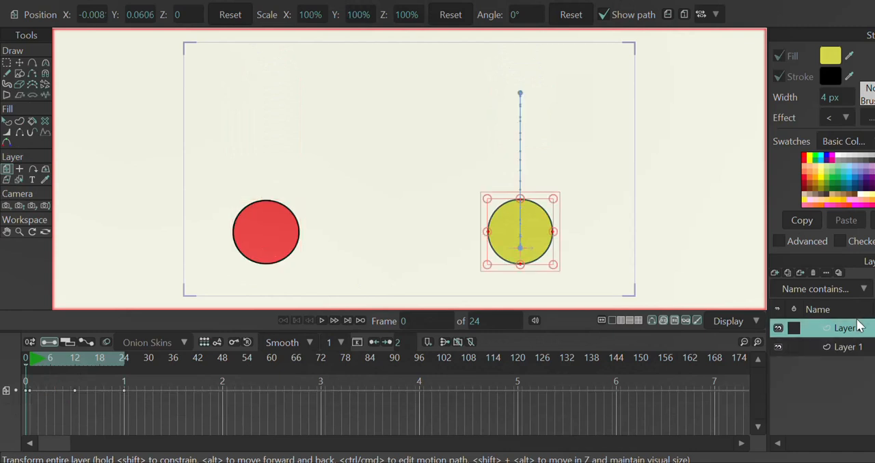
pyautogui.click(850, 348)
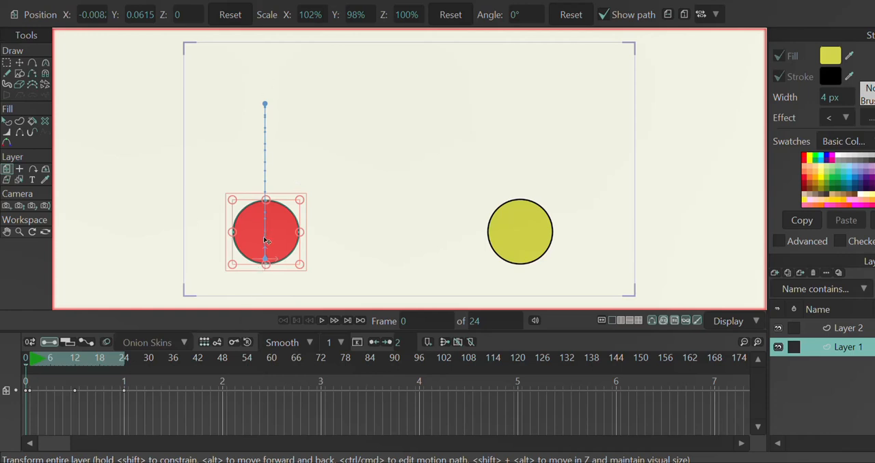
pyautogui.hotkey('ctrl', 'Right')
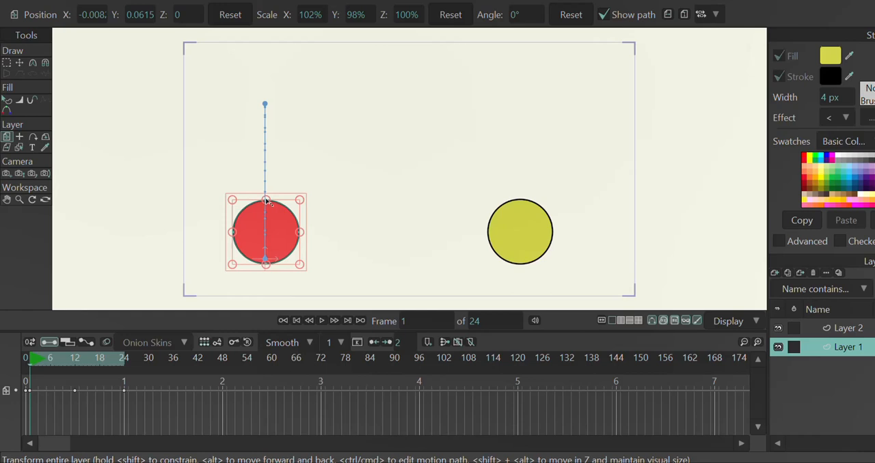
pyautogui.scroll(3, 266, 200)
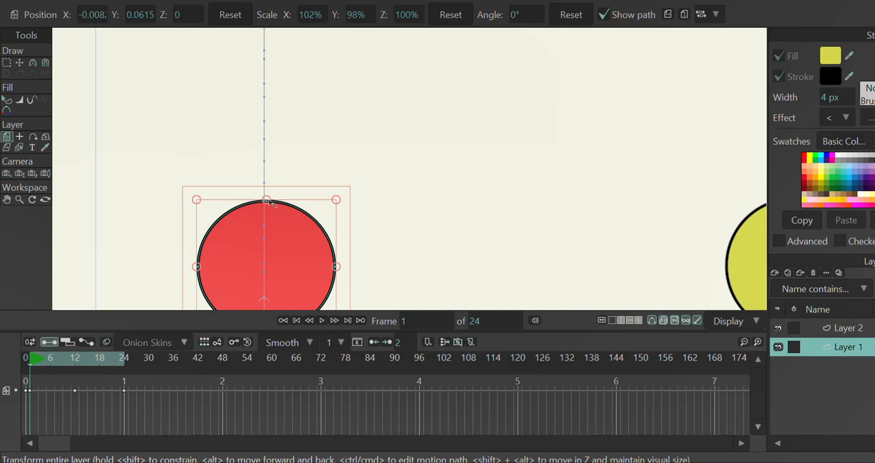
pyautogui.scroll(-3, 270, 203)
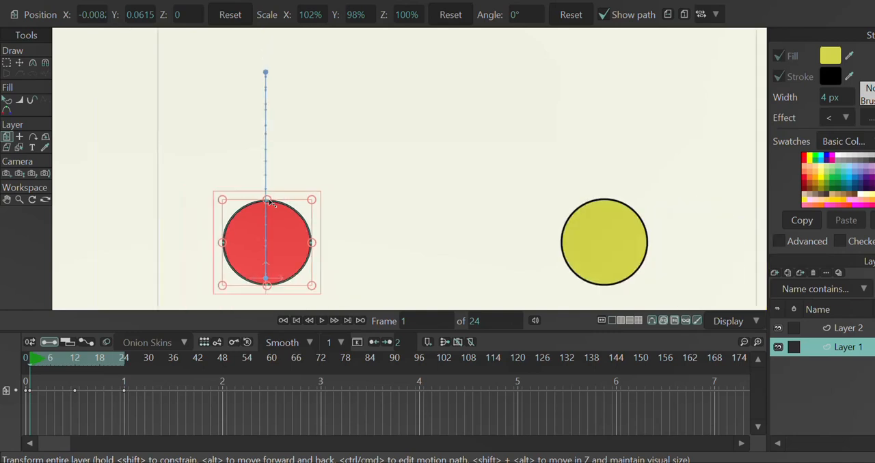
pyautogui.scroll(-2, 271, 202)
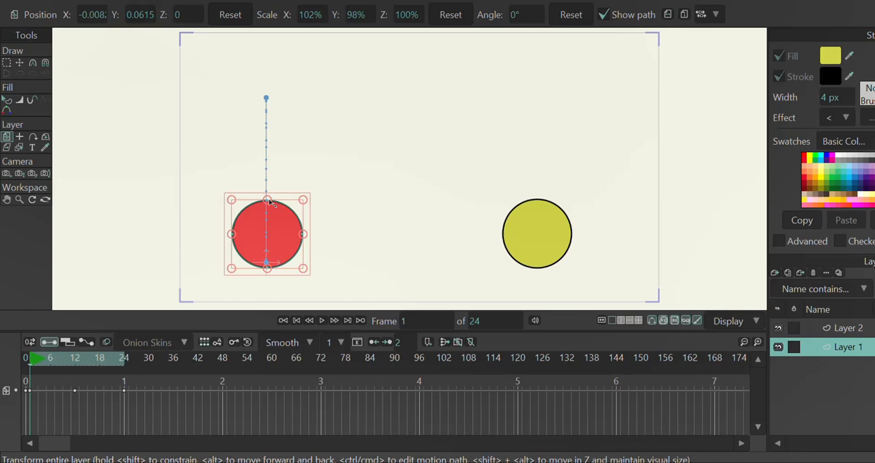
pyautogui.moveTo(270, 203); pyautogui.dragTo(270, 220)
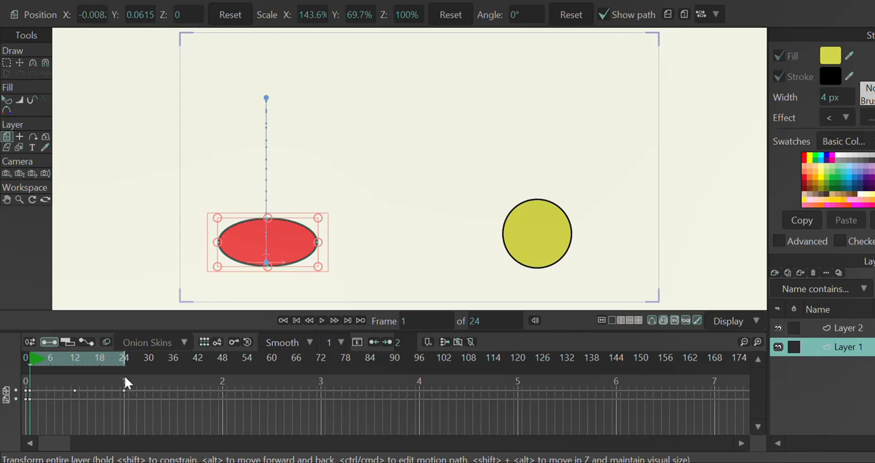
# Copy the red ball's squash keyframe from frame 1 to frame 24 and play the animation to check it
pyautogui.click(29, 399)
pyautogui.click(124, 361)
pyautogui.moveTo(27, 362)
pyautogui.mouseDown()
pyautogui.moveTo(128, 364)
pyautogui.moveTo(23, 361)
pyautogui.mouseUp()
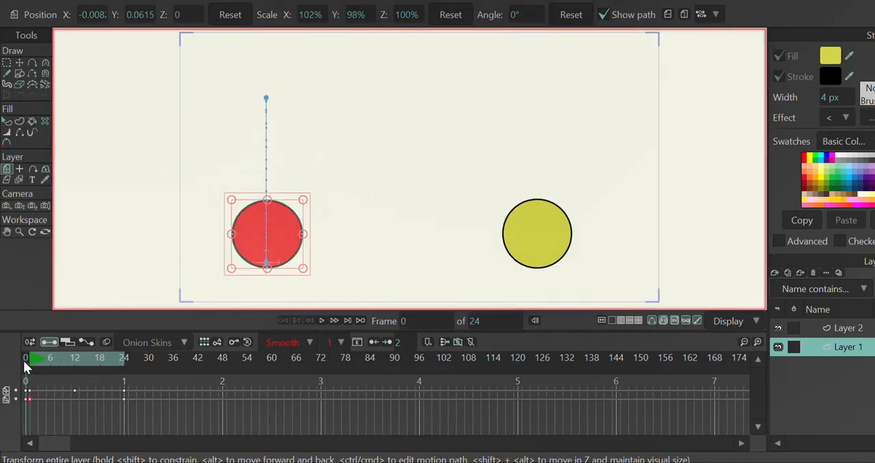
pyautogui.click(322, 320)
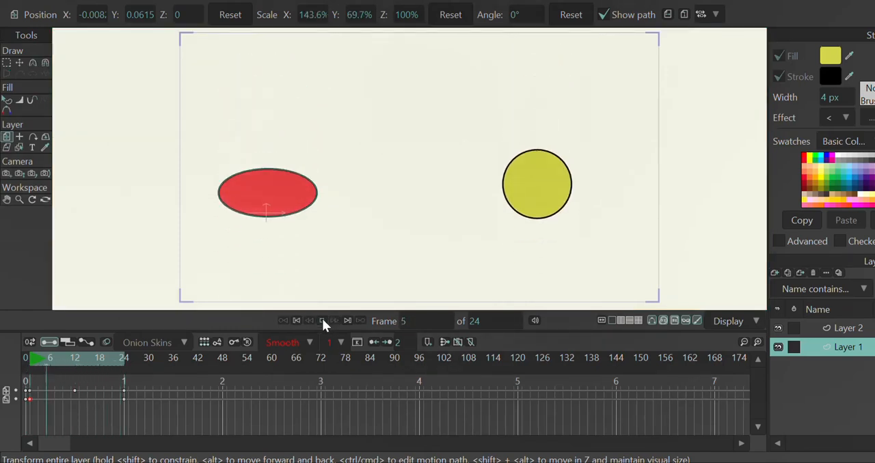
pyautogui.click(322, 320)
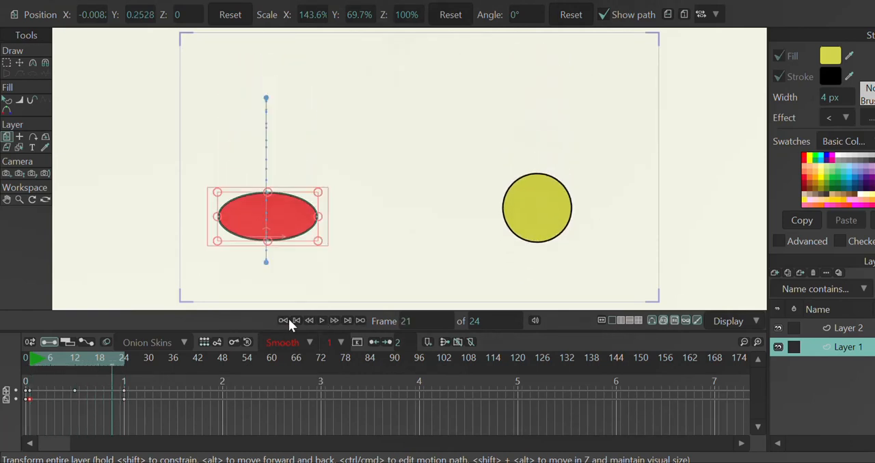
pyautogui.click(296, 321)
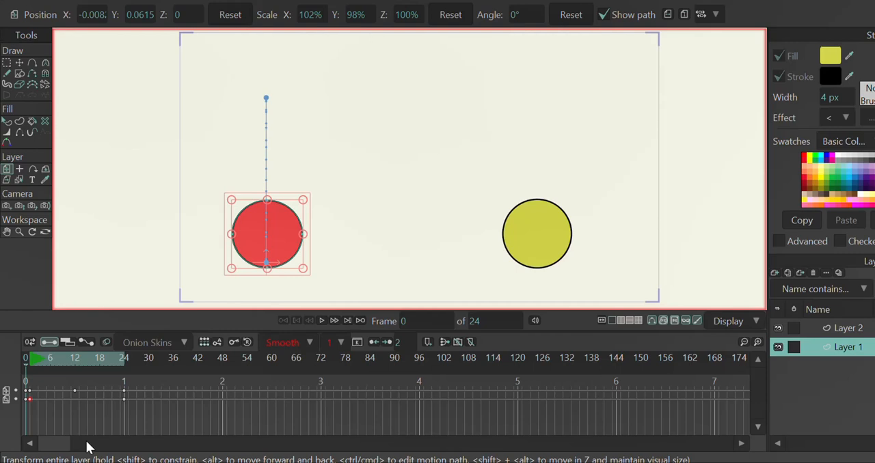
# Reduce the red ball's squash at frame 2 to about 115.8% X and 86.3% Y scale, and play the animation
pyautogui.press('Right')
pyautogui.press('Right')
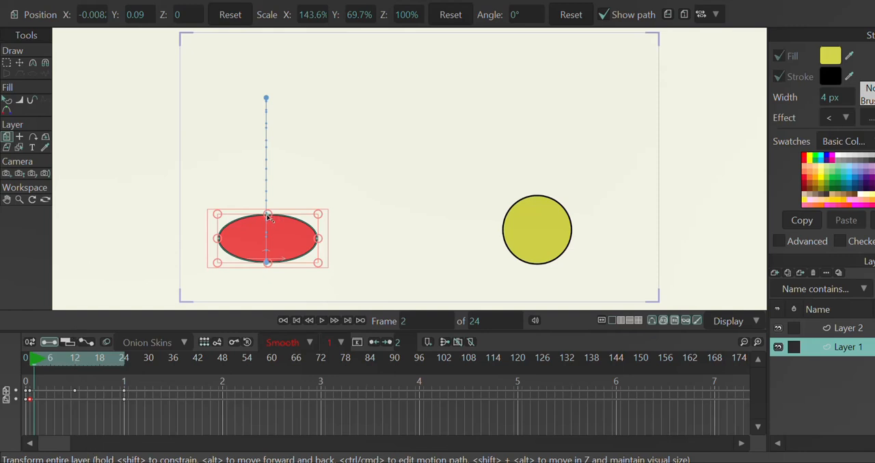
pyautogui.moveTo(267, 216); pyautogui.dragTo(270, 207)
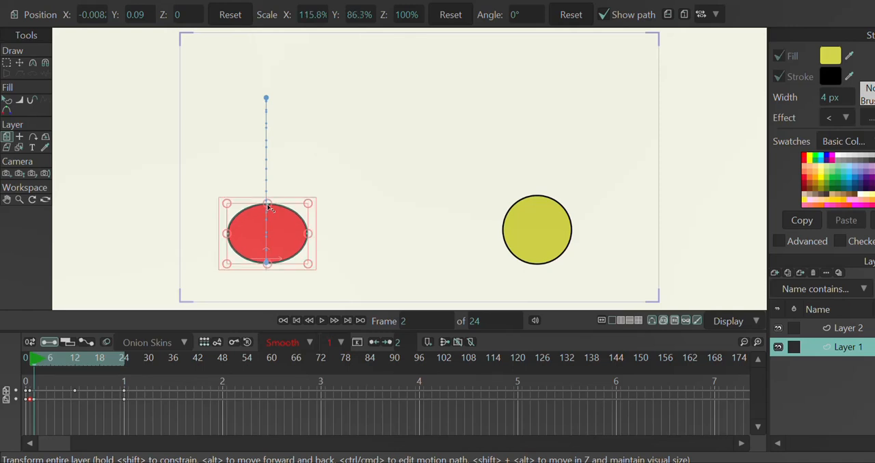
pyautogui.click(298, 320)
pyautogui.click(321, 319)
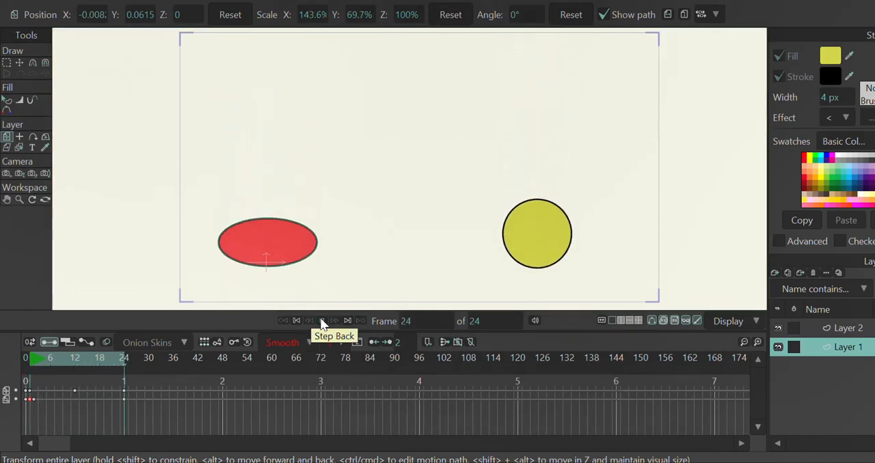
pyautogui.click(296, 320)
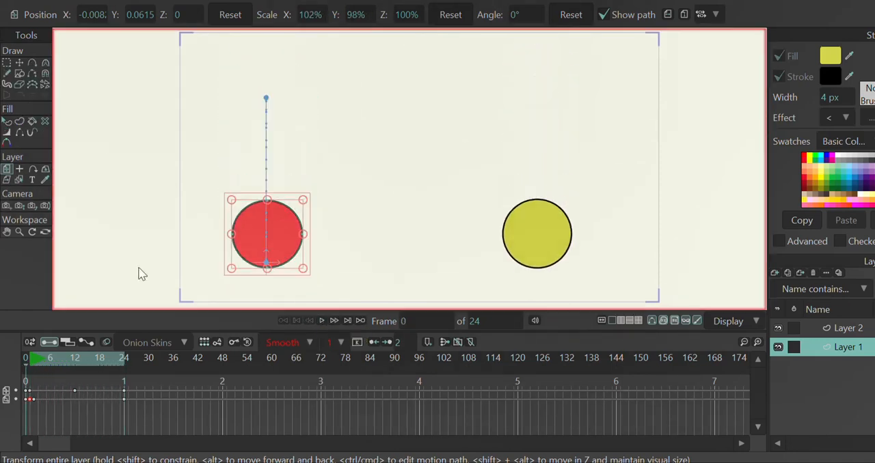
# Stretch the red ball at frame 6 to about 83.3% X and 120.5% Y scale, and reset its scale at frame 12
pyautogui.click(50, 358)
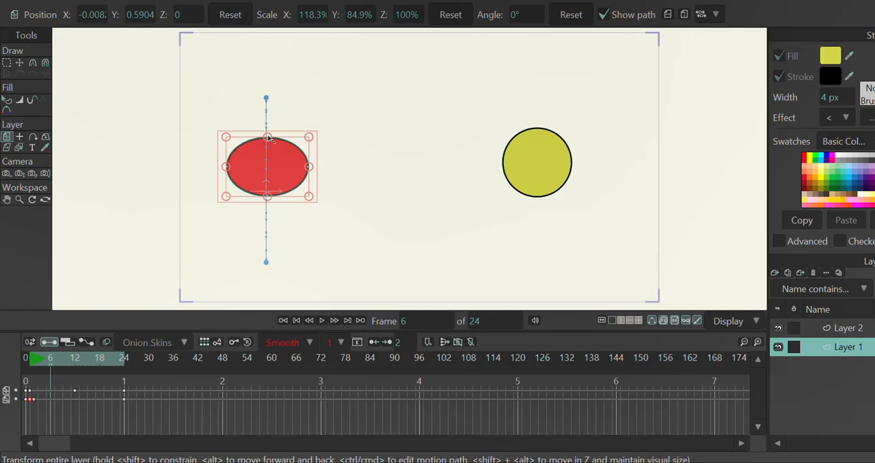
pyautogui.moveTo(268, 138); pyautogui.dragTo(267, 115)
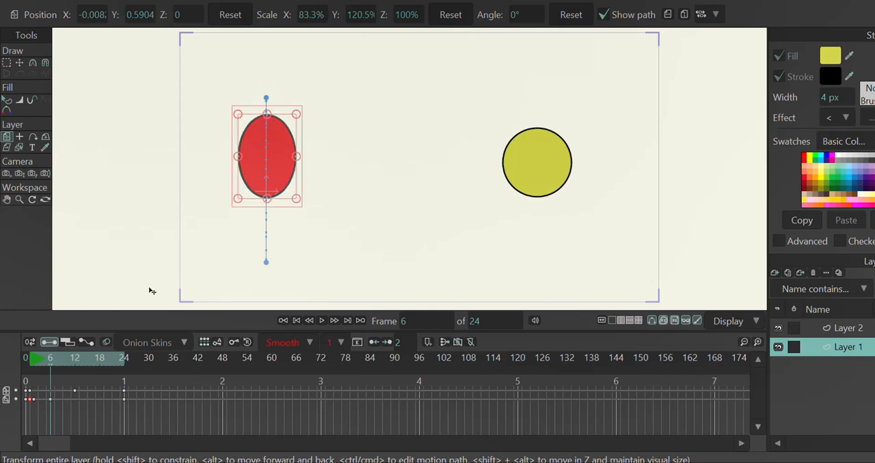
pyautogui.click(75, 358)
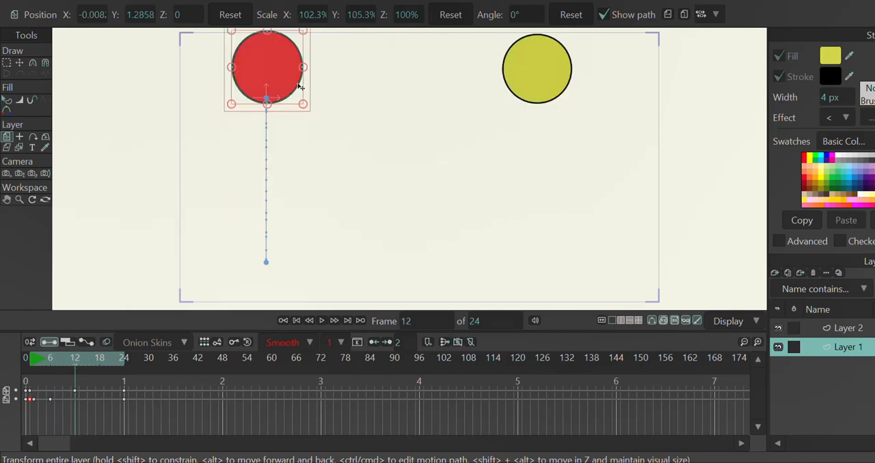
pyautogui.click(30, 397)
pyautogui.click(29, 361)
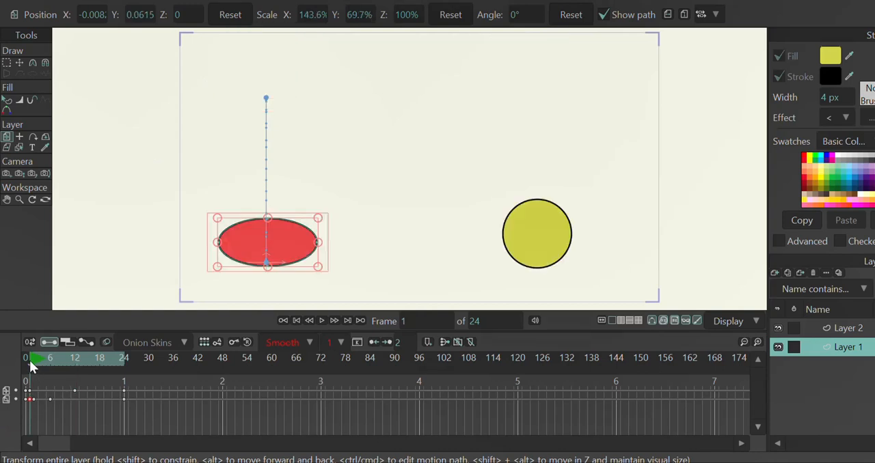
pyautogui.click(22, 361)
pyautogui.moveTo(22, 361); pyautogui.dragTo(75, 355)
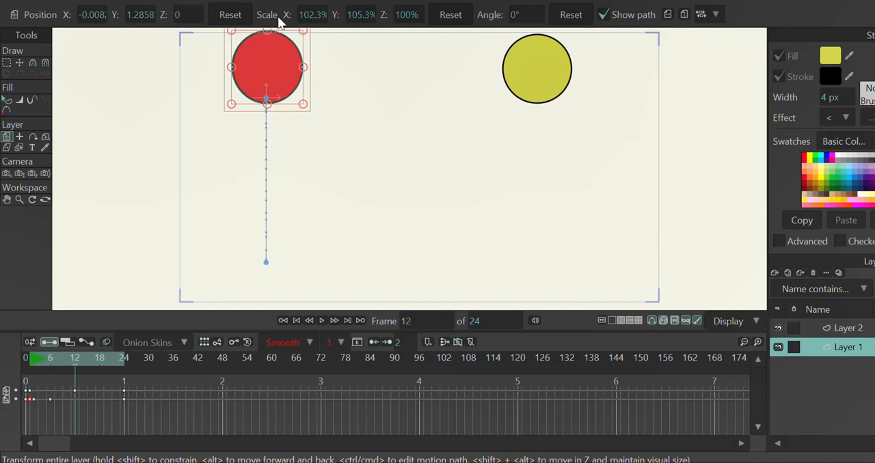
pyautogui.click(449, 15)
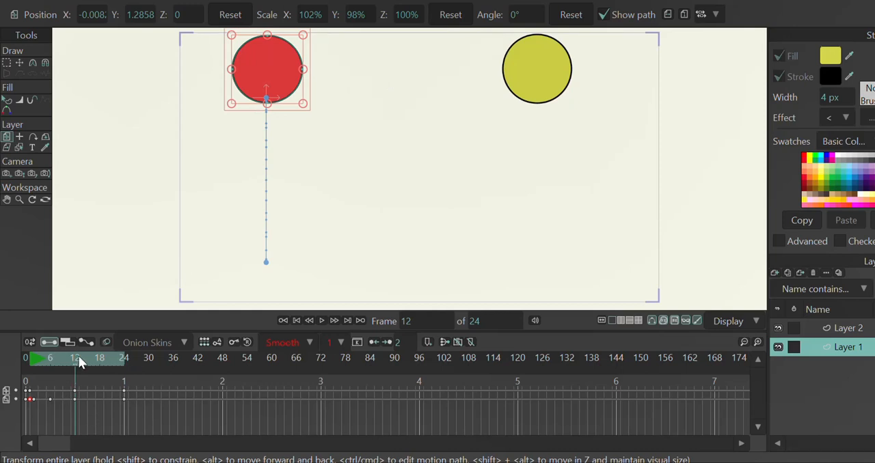
# Copy the red ball's stretch keyframe from frame 6 to frame 18
pyautogui.click(100, 360)
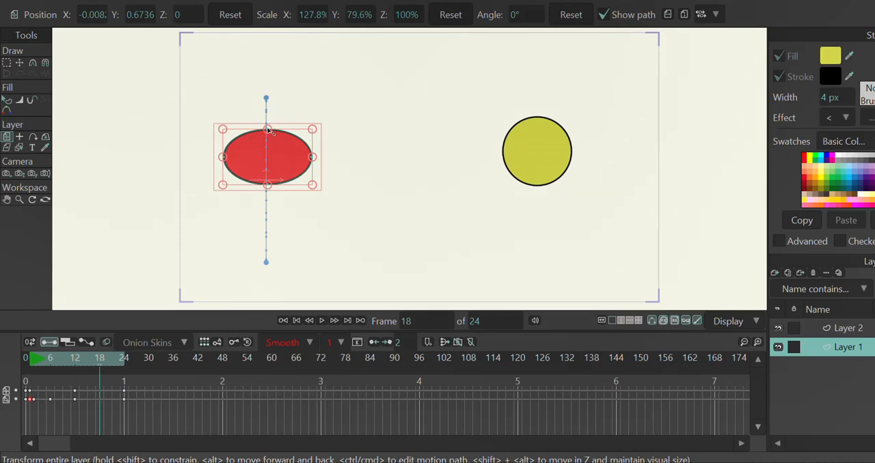
pyautogui.click(75, 360)
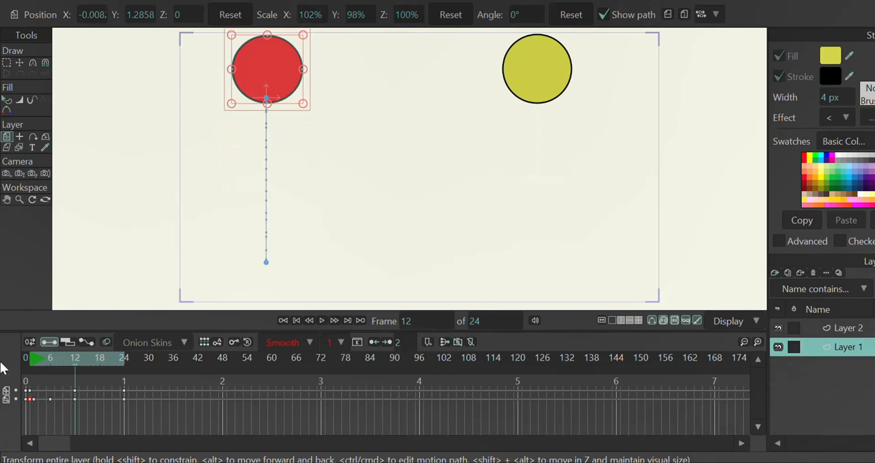
pyautogui.click(100, 362)
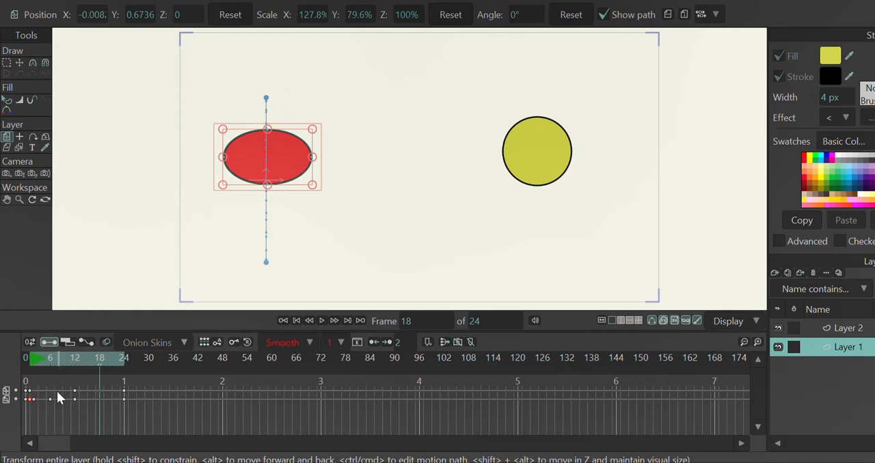
pyautogui.click(49, 361)
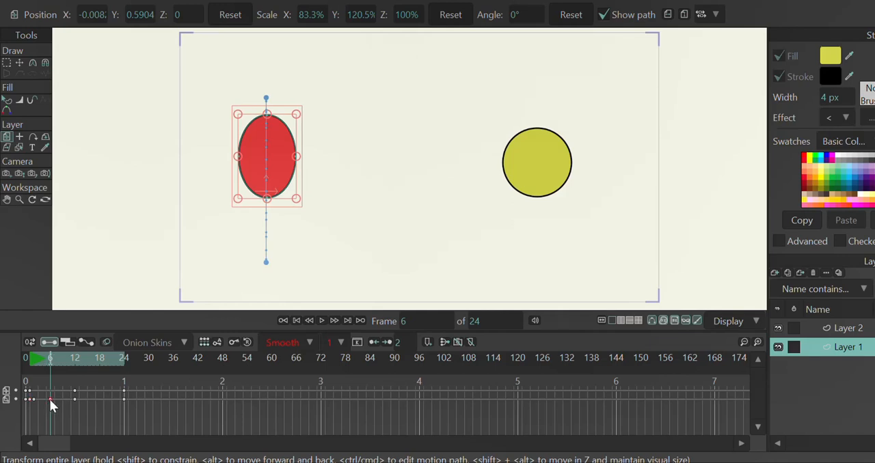
pyautogui.click(99, 353)
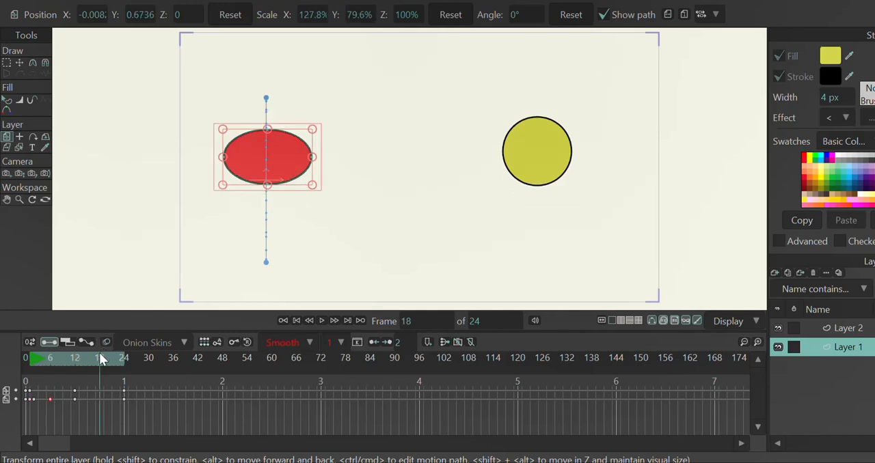
pyautogui.hotkey('ctrl', 'v')
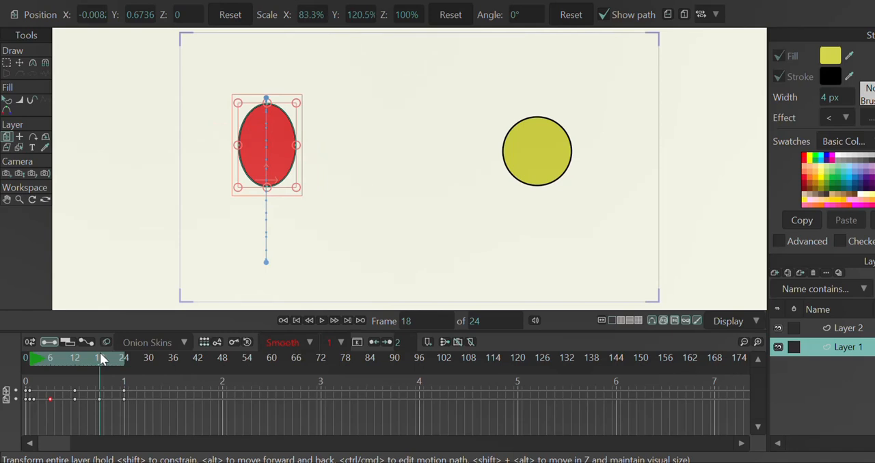
# Copy the red ball's reduced squash keyframe from frame 2 to frame 23 and play the animation from frame 1
pyautogui.moveTo(100, 353); pyautogui.dragTo(125, 355)
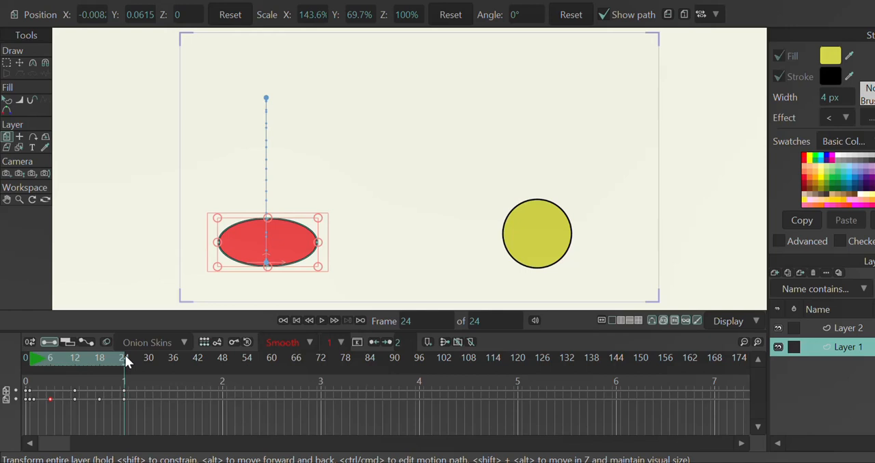
pyautogui.hotkey('ctrl', 'Left')
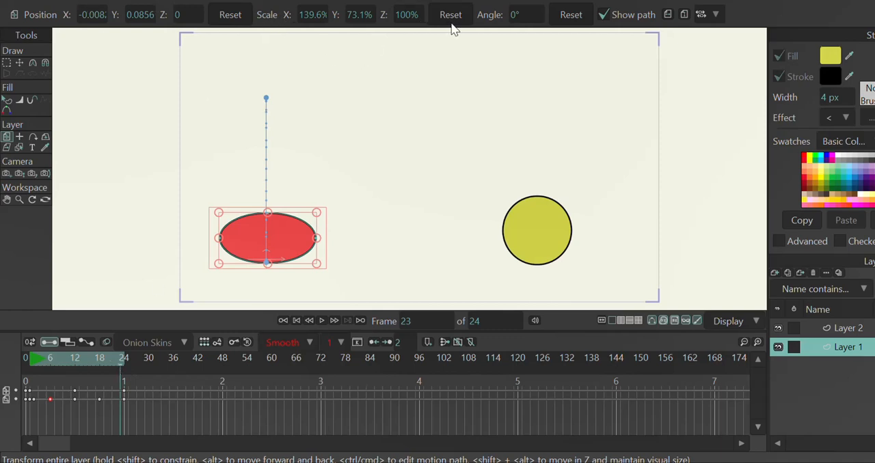
pyautogui.click(33, 362)
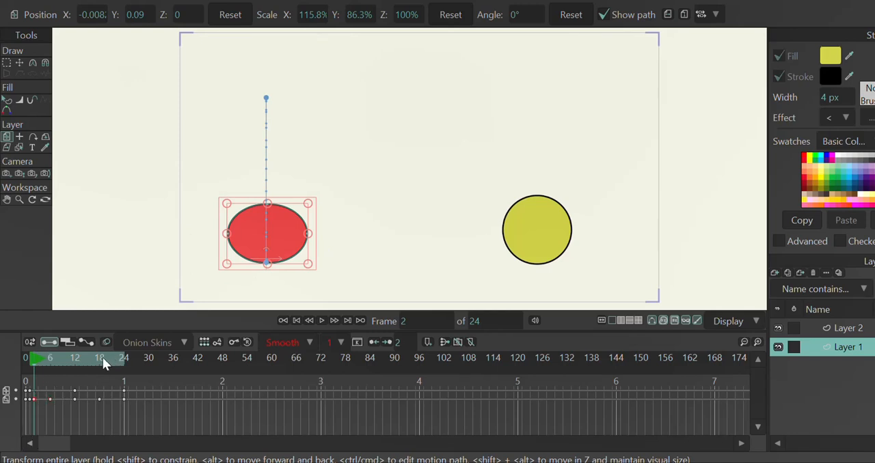
pyautogui.click(120, 363)
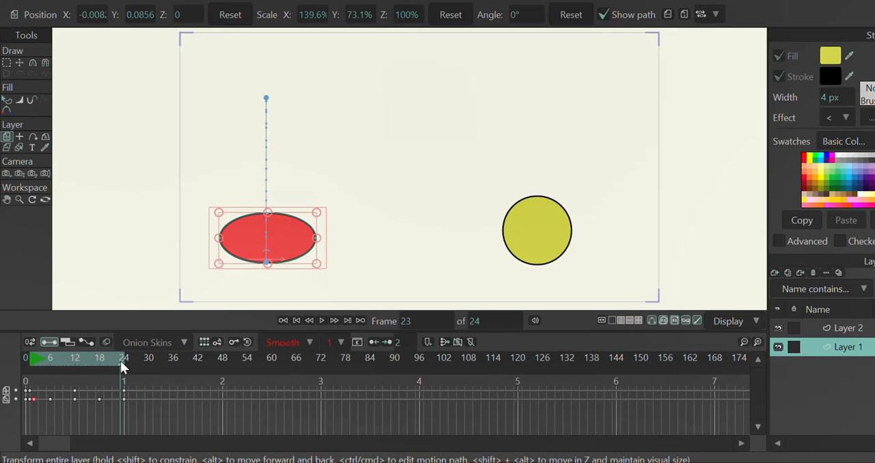
pyautogui.hotkey('ctrl', 'v')
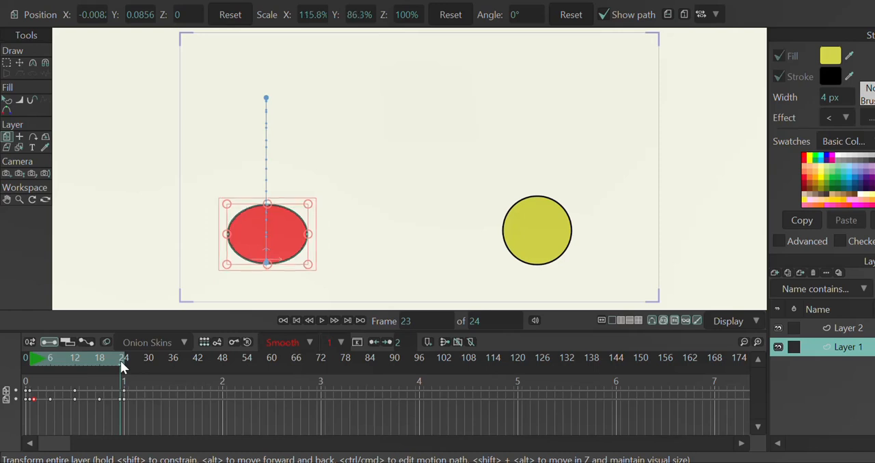
pyautogui.click(29, 356)
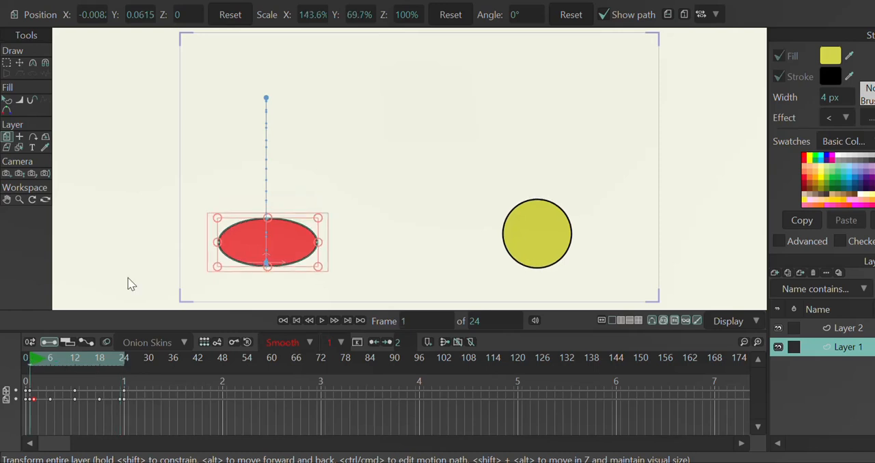
pyautogui.click(321, 321)
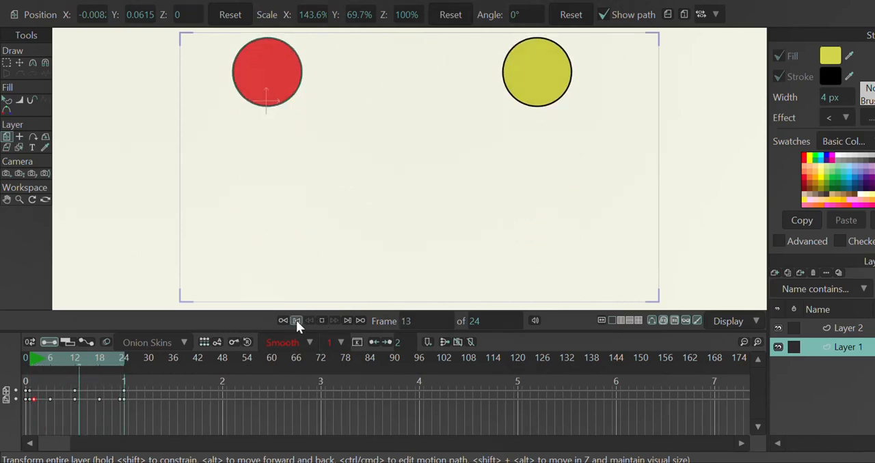
pyautogui.click(322, 320)
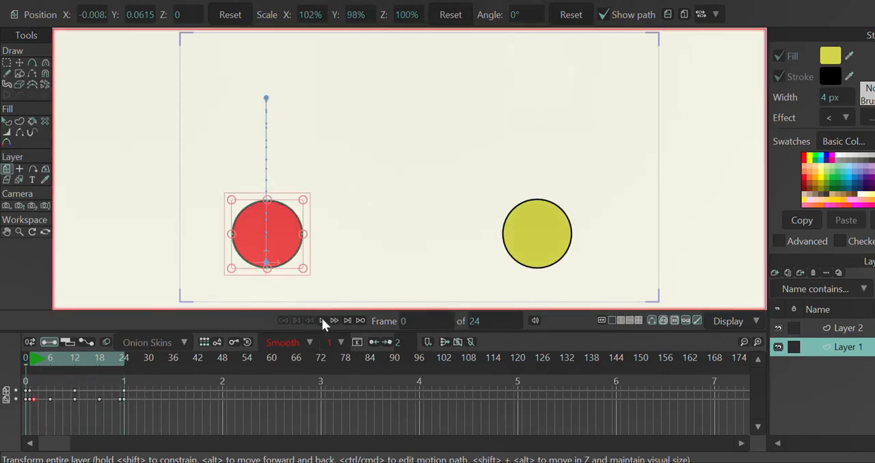
# Review the red ball's poses at frames 1, 2, 6, 12, 18, 23 and 24, and compare the first and last frames
pyautogui.click(29, 356)
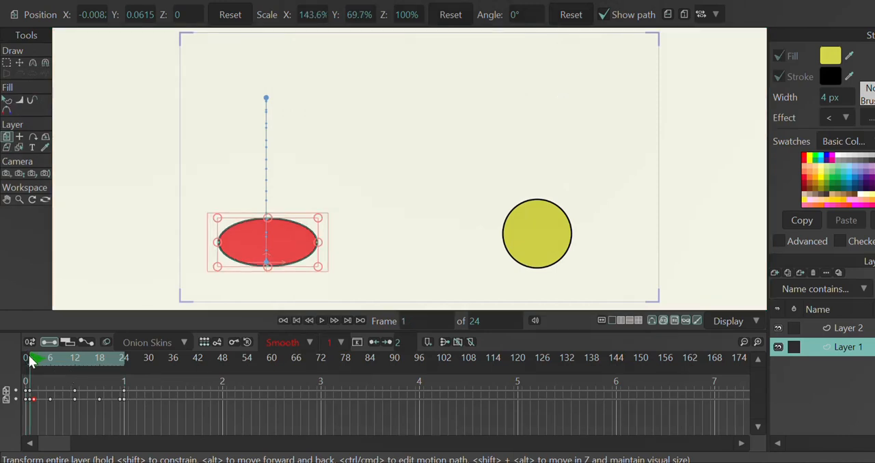
pyautogui.hotkey('ctrl', 'Right')
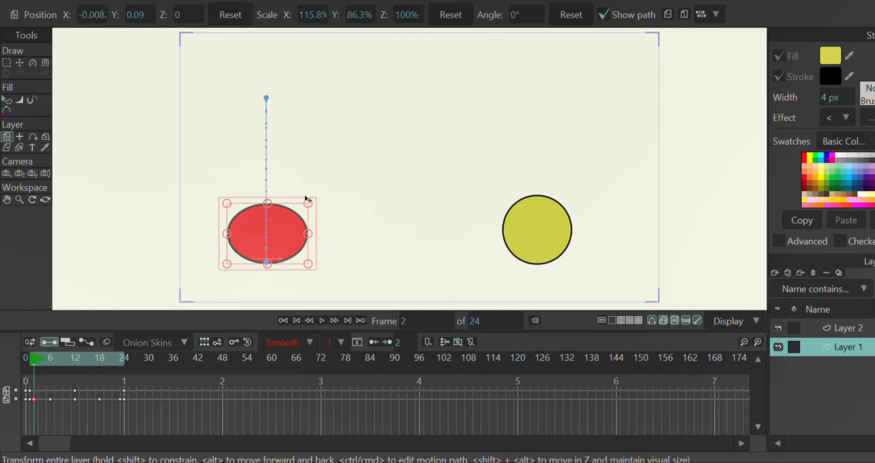
pyautogui.click(51, 364)
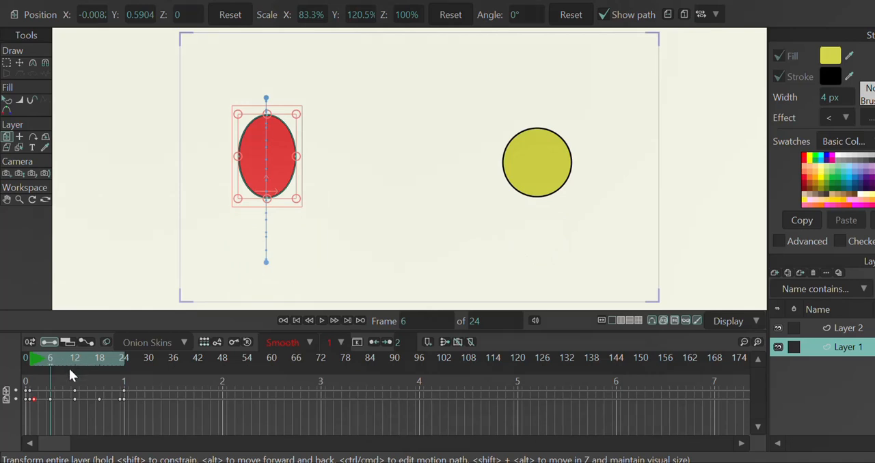
pyautogui.click(75, 367)
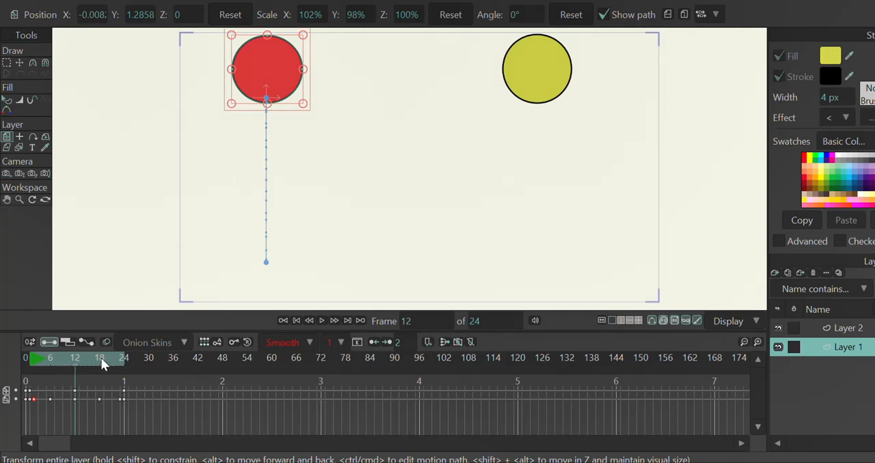
pyautogui.click(101, 364)
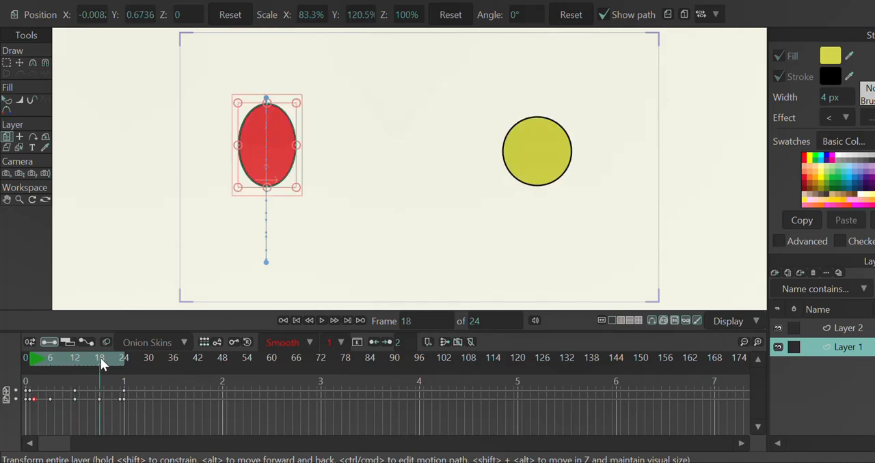
pyautogui.click(120, 359)
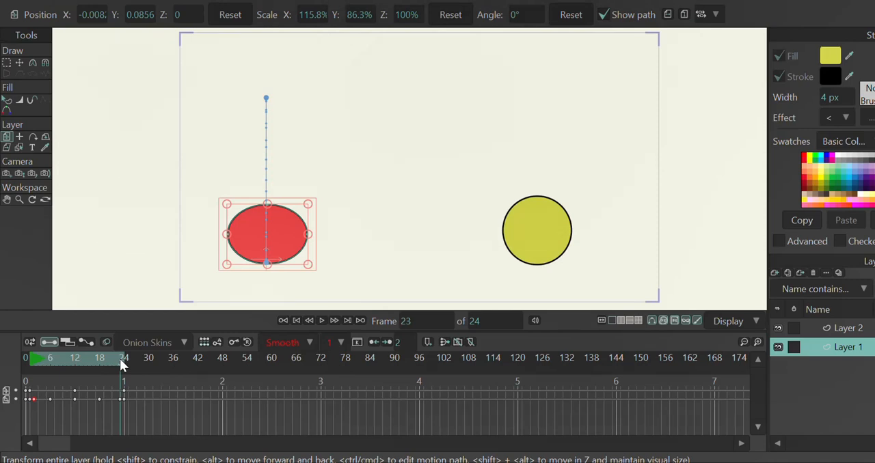
pyautogui.click(123, 359)
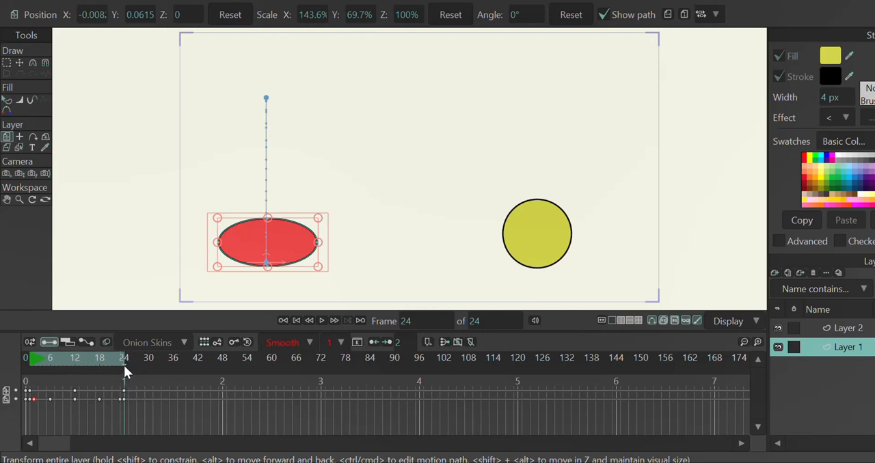
pyautogui.click(28, 356)
pyautogui.click(123, 358)
# Rewind and play the animation to compare the red ball's bounce with the yellow ball's, and stop playback
pyautogui.click(296, 321)
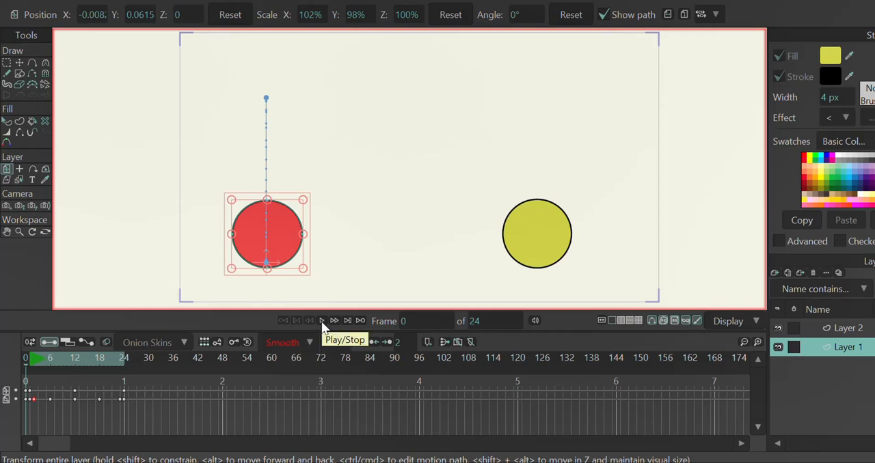
pyautogui.click(322, 321)
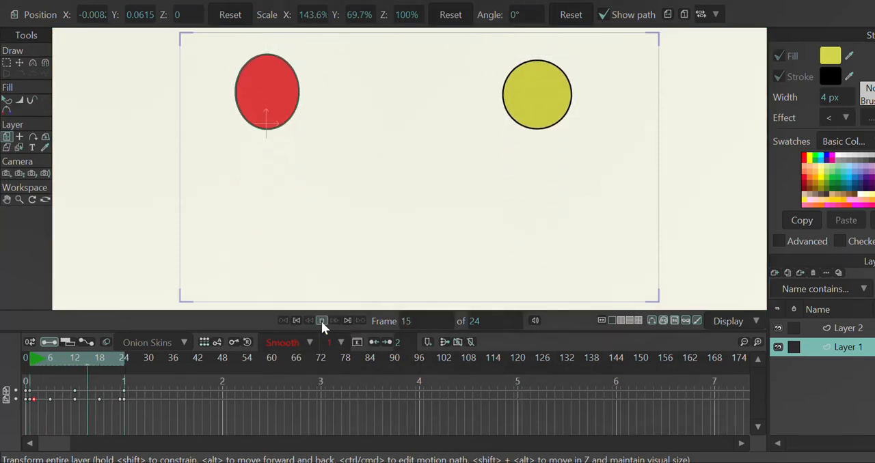
pyautogui.click(321, 321)
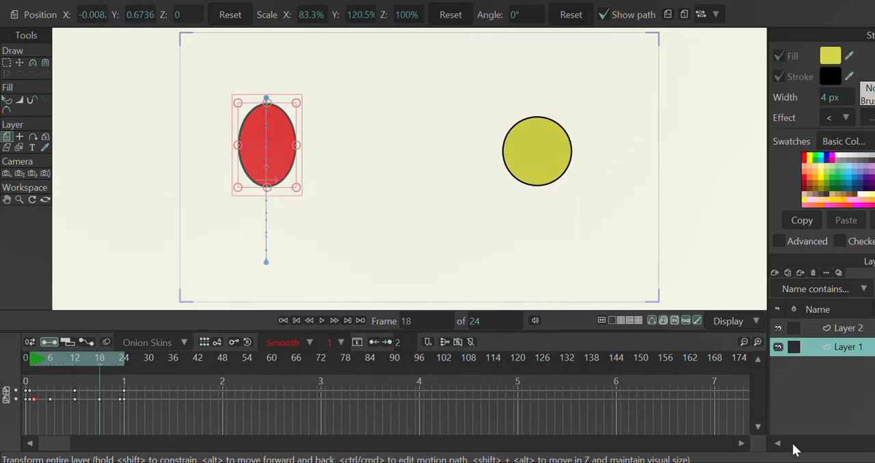